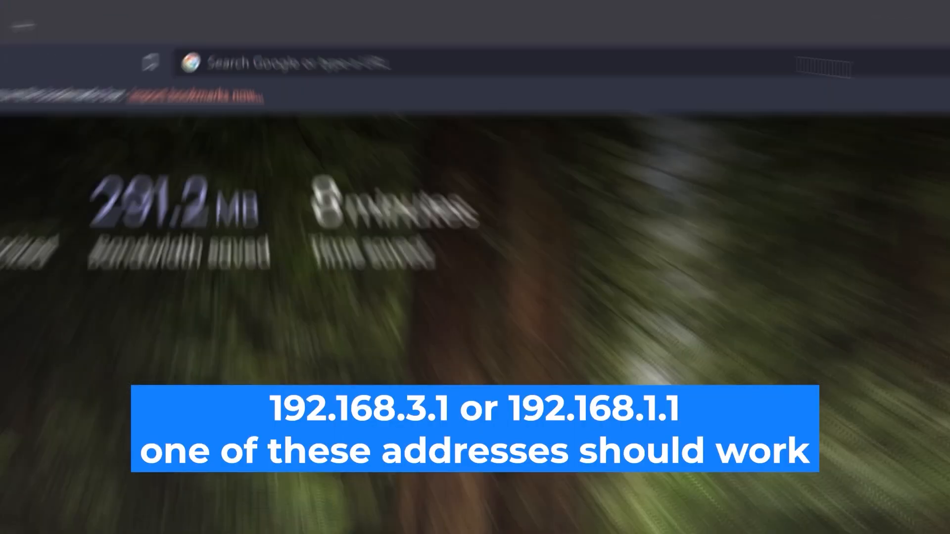
Load 192.168.1.1 in Brave to reach the HUAWEI WS318n login page
left_click(569, 31)
type("192.")
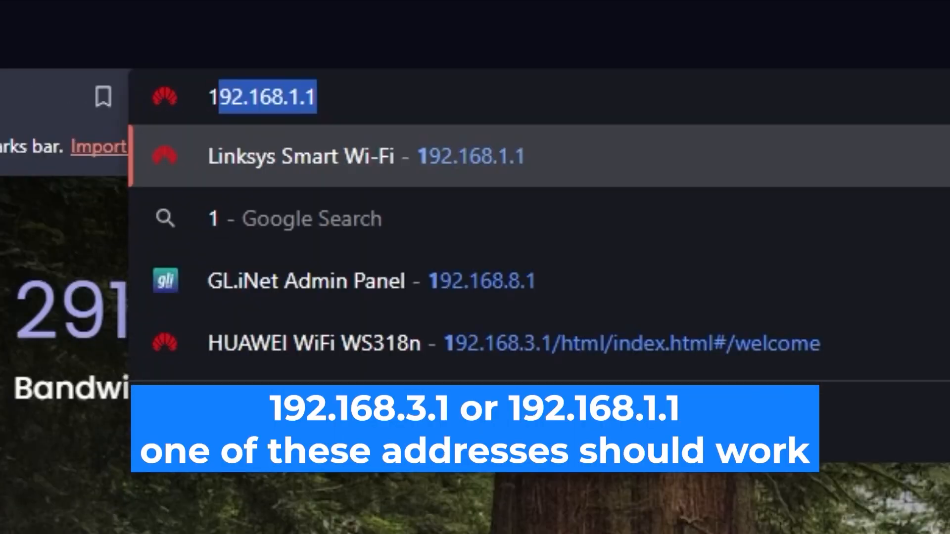
type("168.1.")
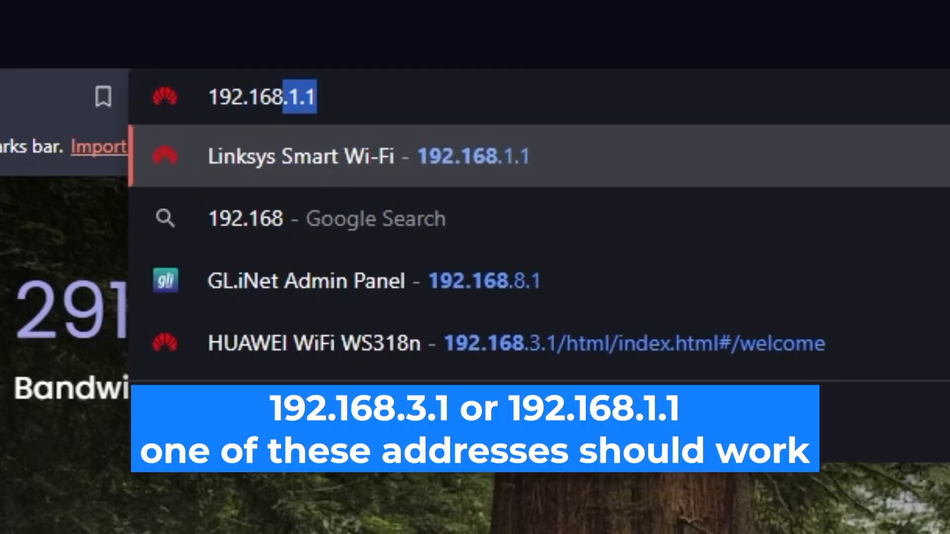
type("1")
key("Return")
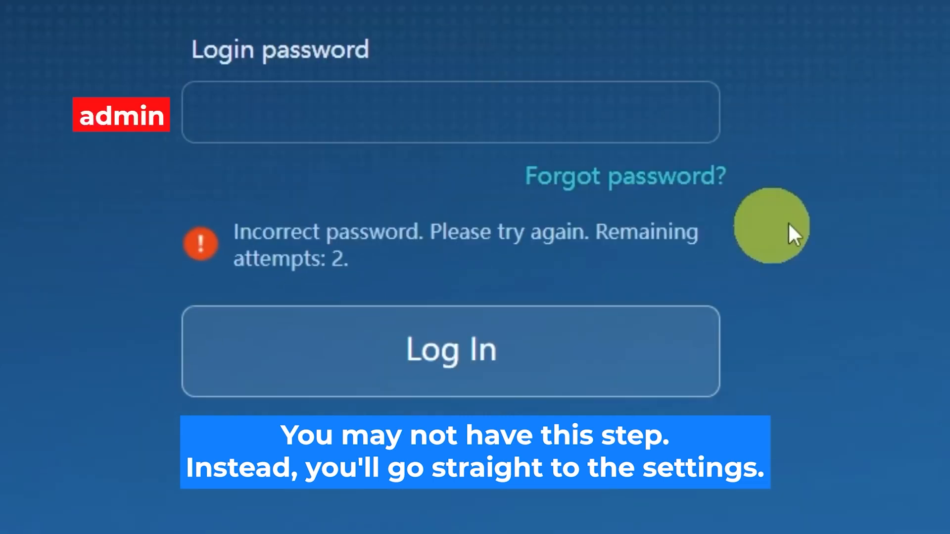
Log in with the router's login password, retrying until the Welcome page appears
left_click(521, 109)
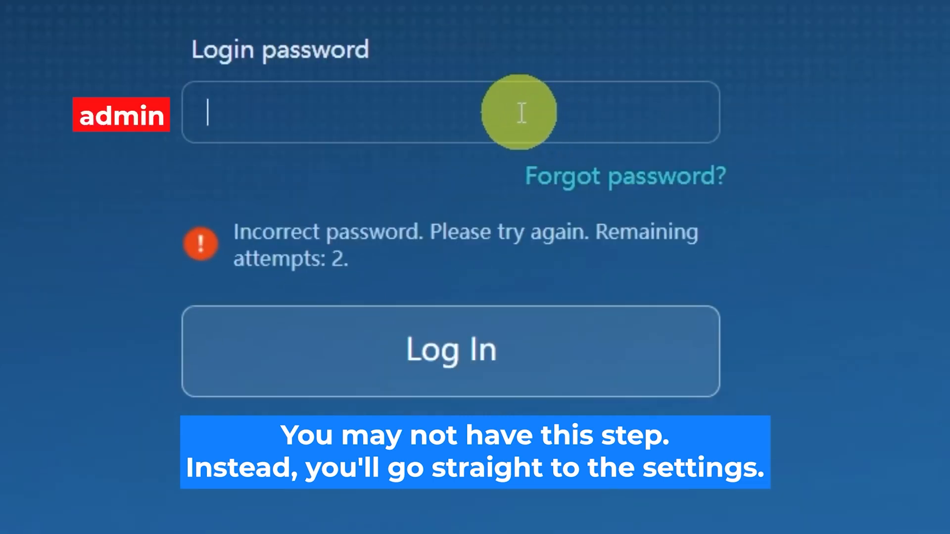
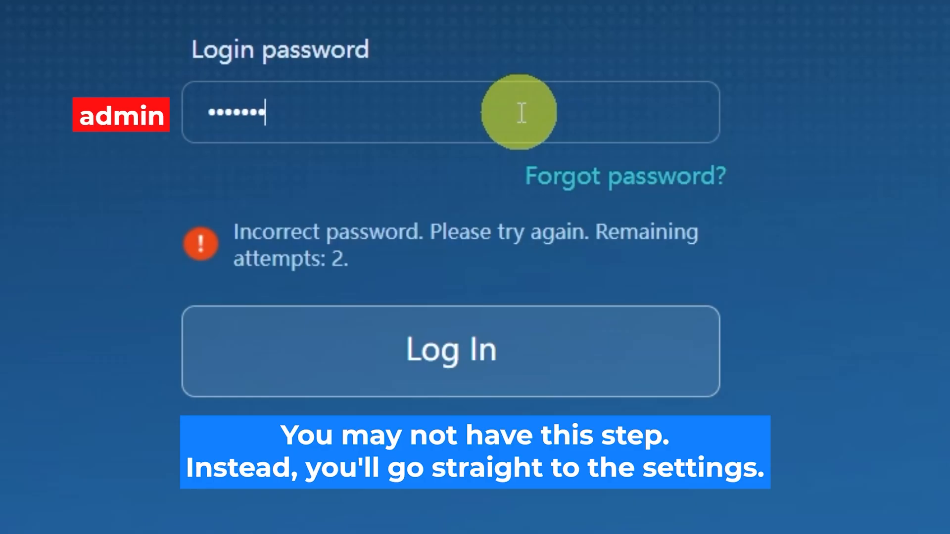
left_click(630, 329)
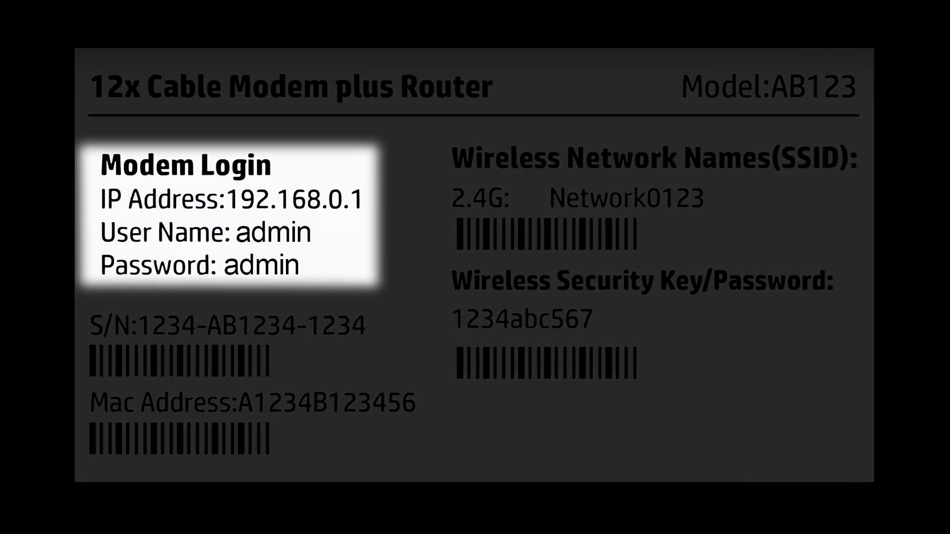
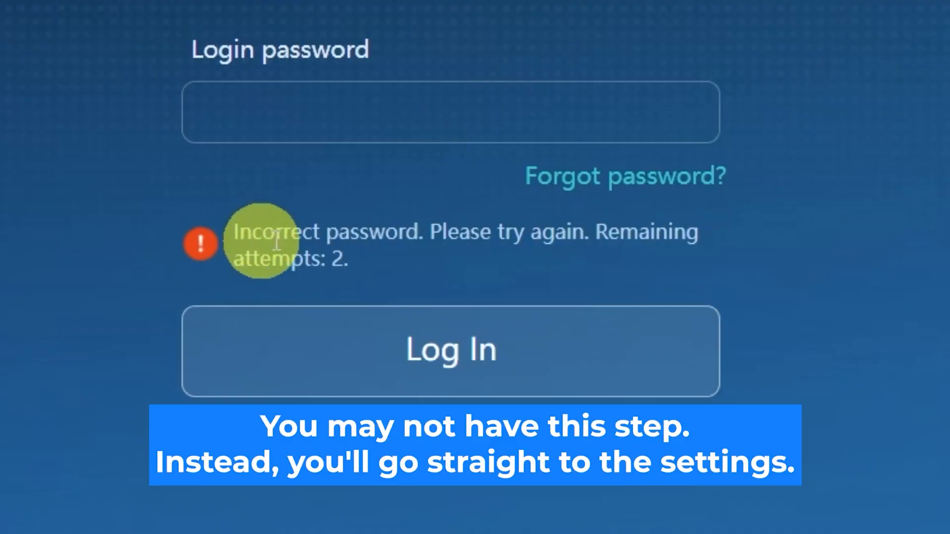
left_click(521, 113)
type("********")
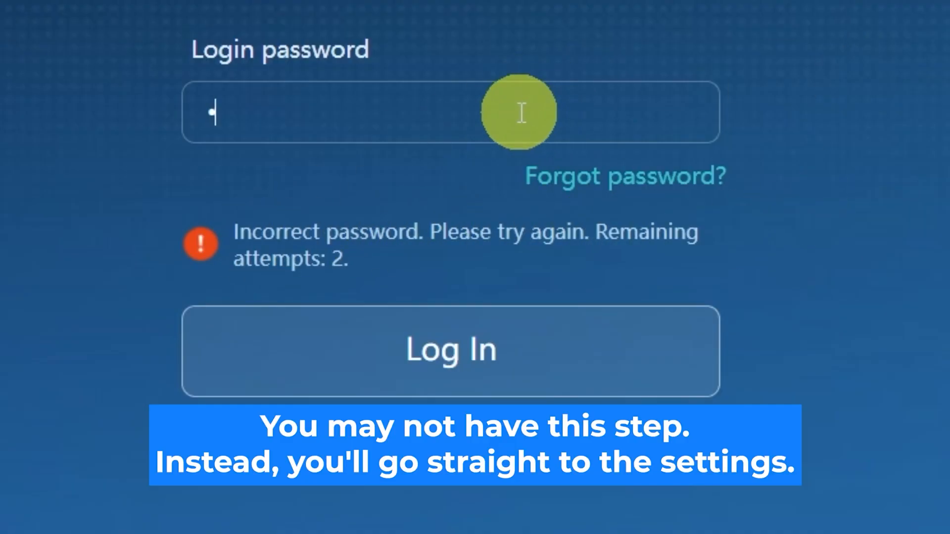
type("**")
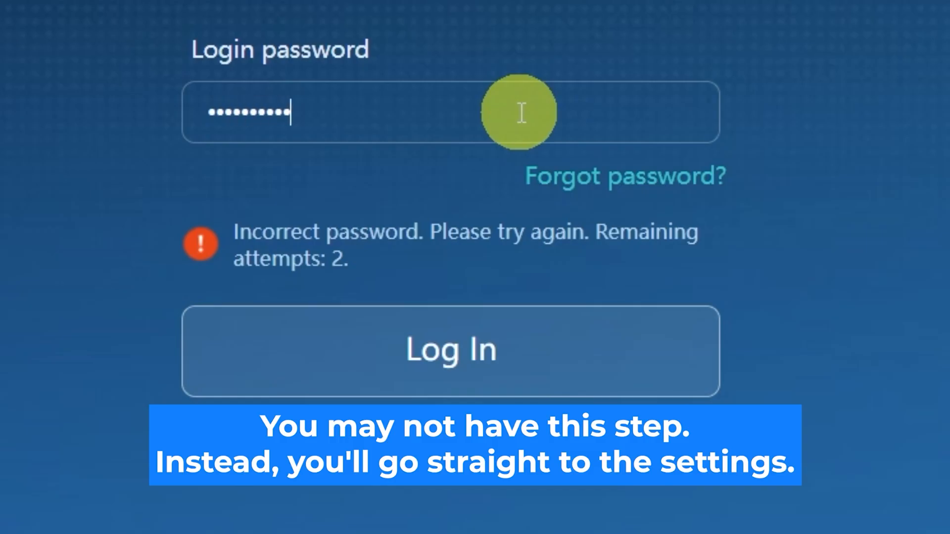
left_click(517, 333)
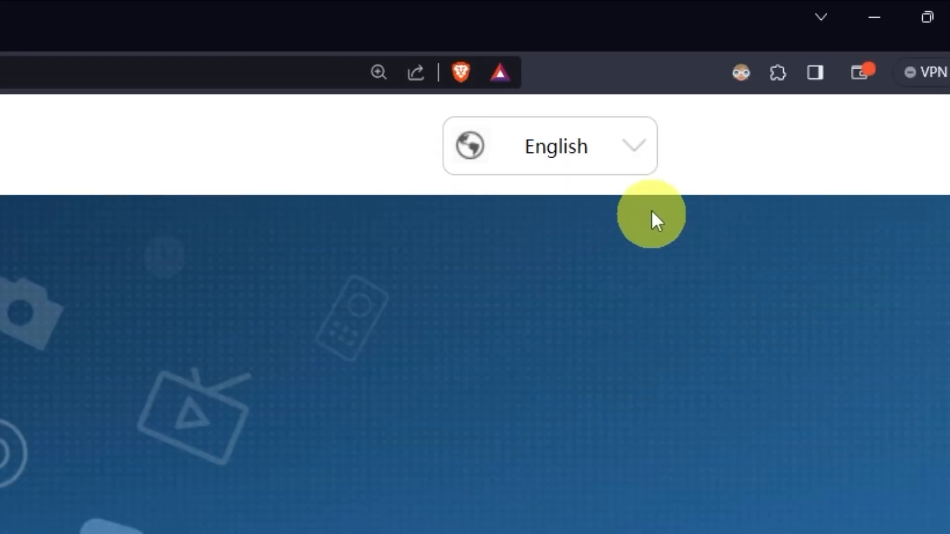
Browse the language list and keep English as the interface language
left_click(643, 153)
scroll(549, 322, "down", 3)
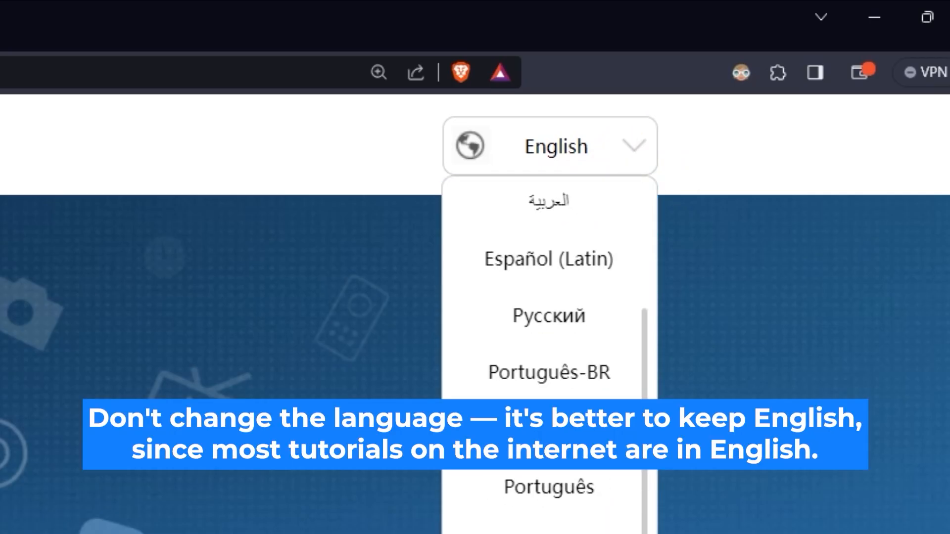
scroll(550, 321, "up", 3)
left_click(310, 499)
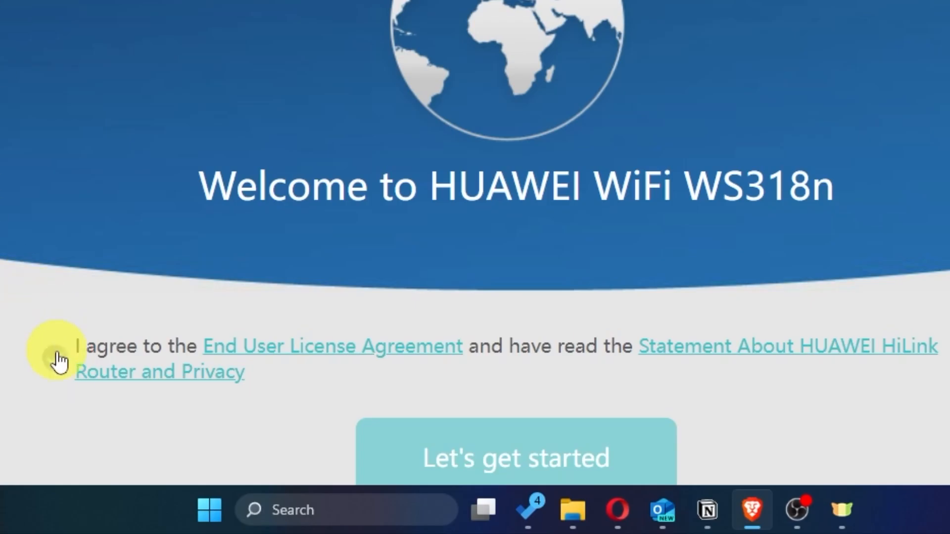
Accept the license agreement, start setup, and choose to install updates manually
left_click(55, 357)
scroll(1, 357, "down", 2)
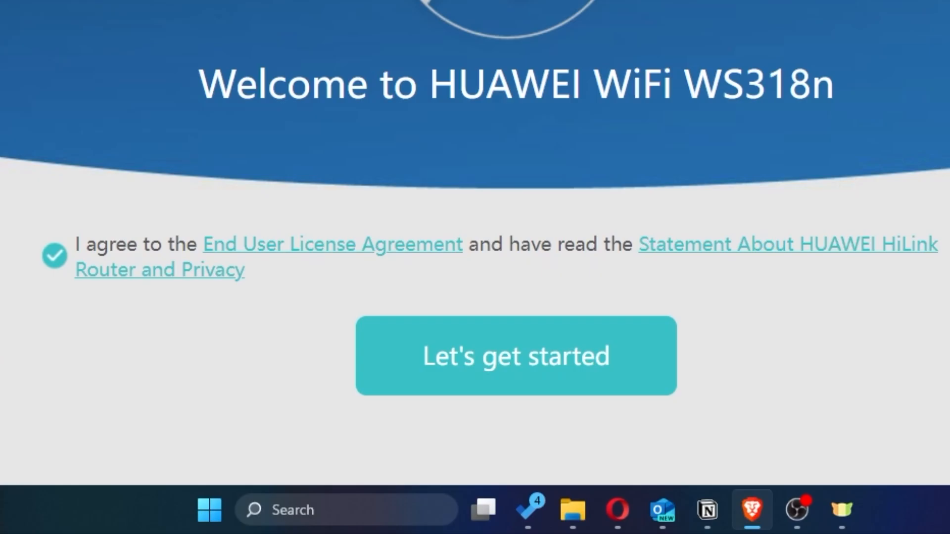
left_click(481, 384)
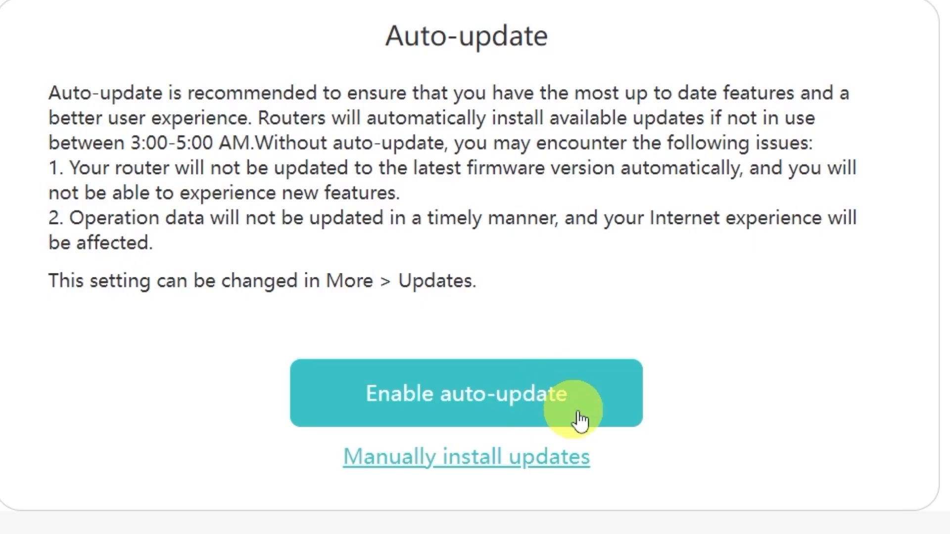
left_click(451, 469)
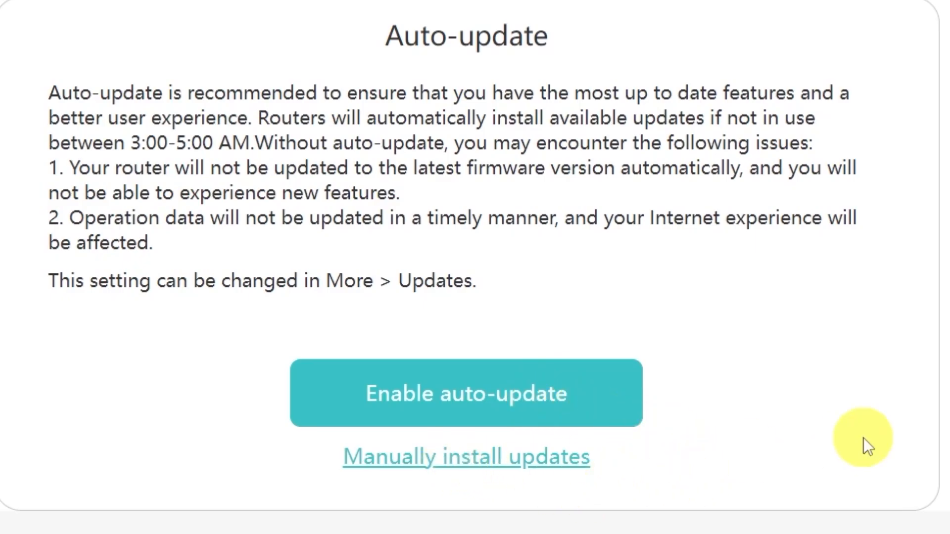
scroll(850, 433, "down", 4)
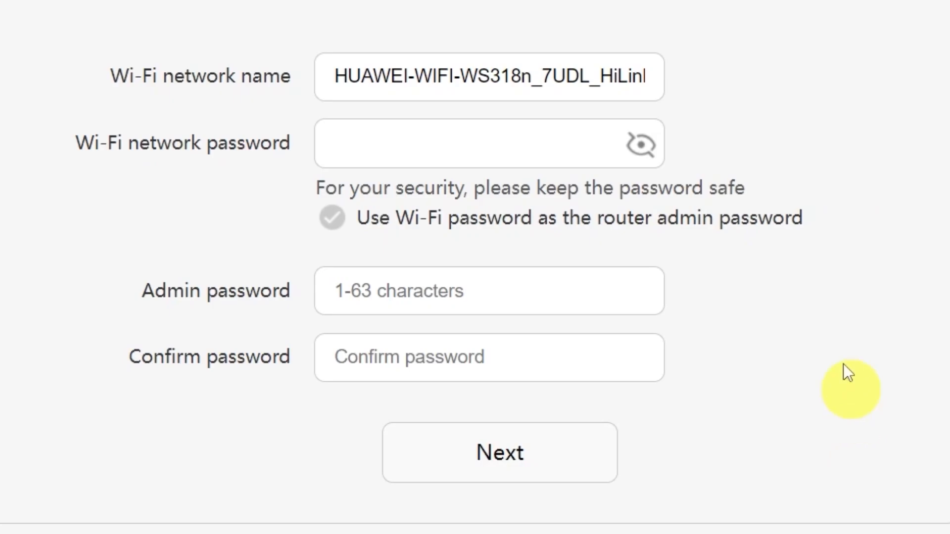
Shorten the Wi-Fi name to HUAWEI and enter a Wi-Fi password
left_click_drag(407, 75, 768, 67)
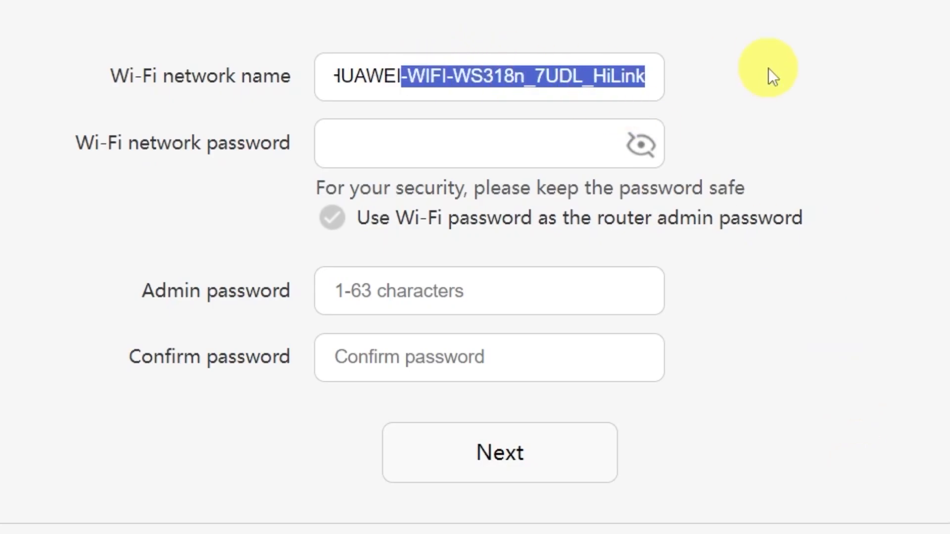
key("BackSpace")
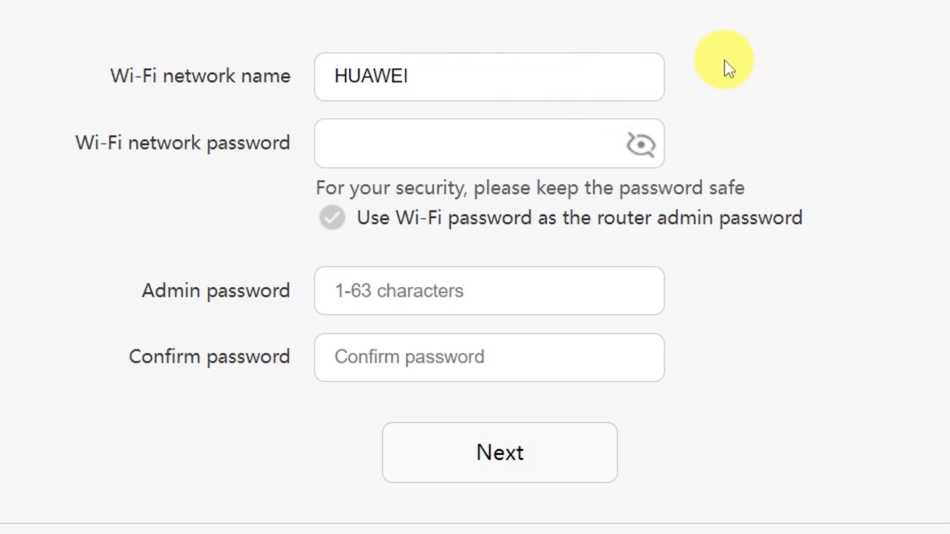
left_click(464, 142)
type("••••••")
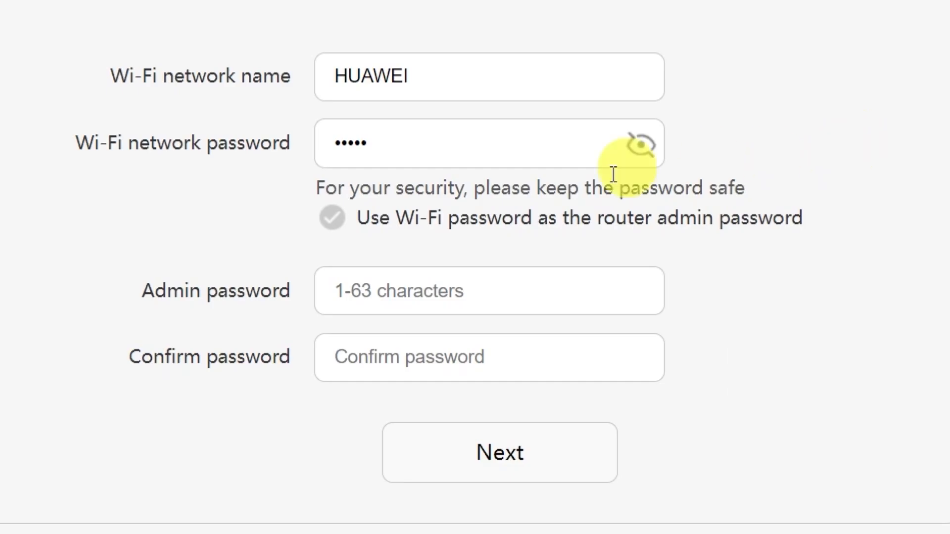
Reuse the Wi-Fi password as the admin password, extending it past 8 characters
left_click(421, 290)
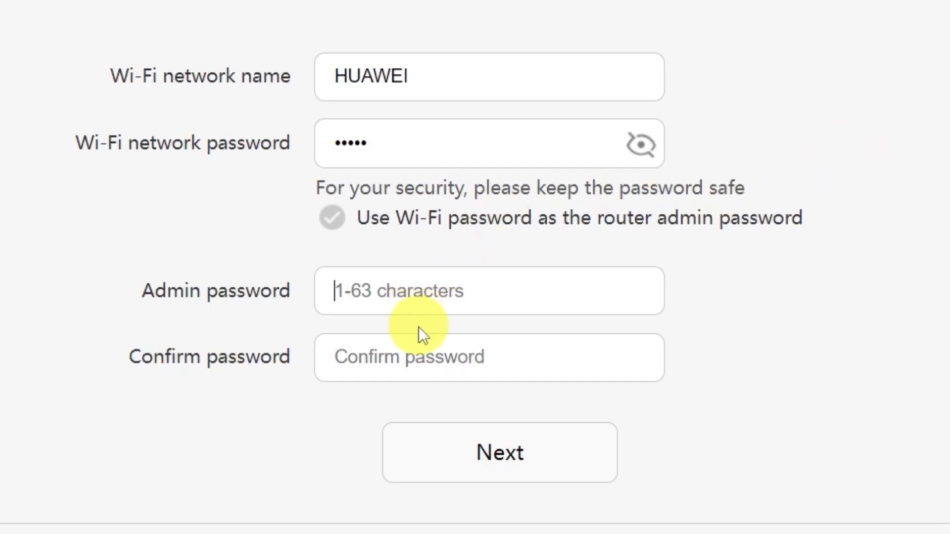
left_click(424, 357)
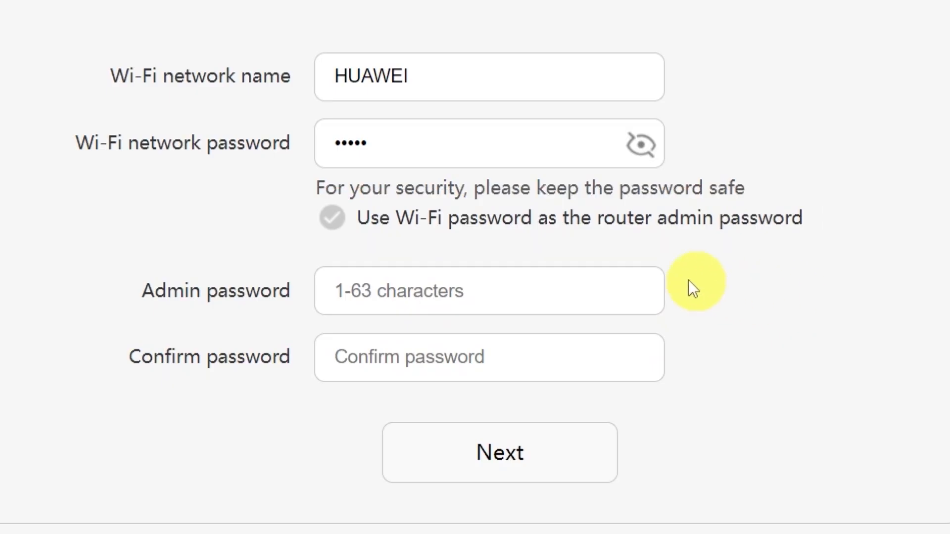
left_click(336, 217)
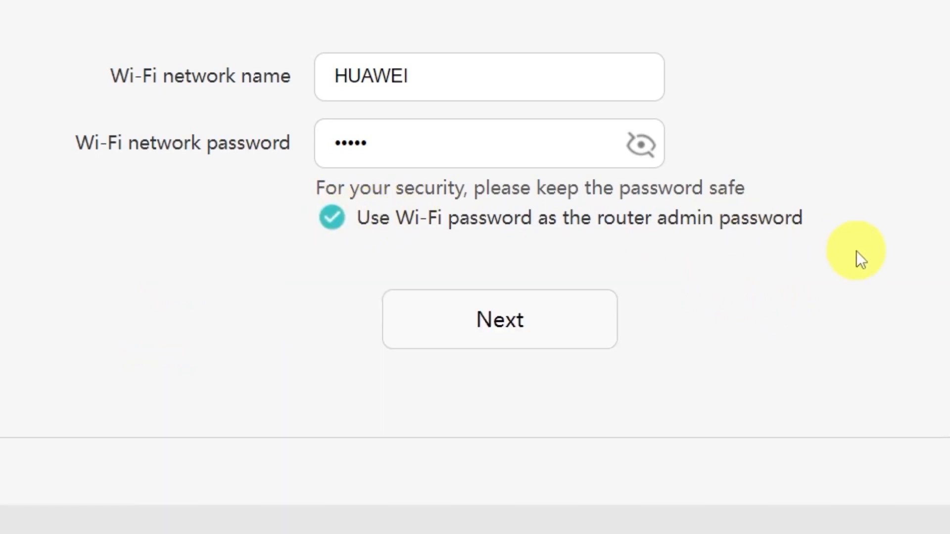
left_click(508, 319)
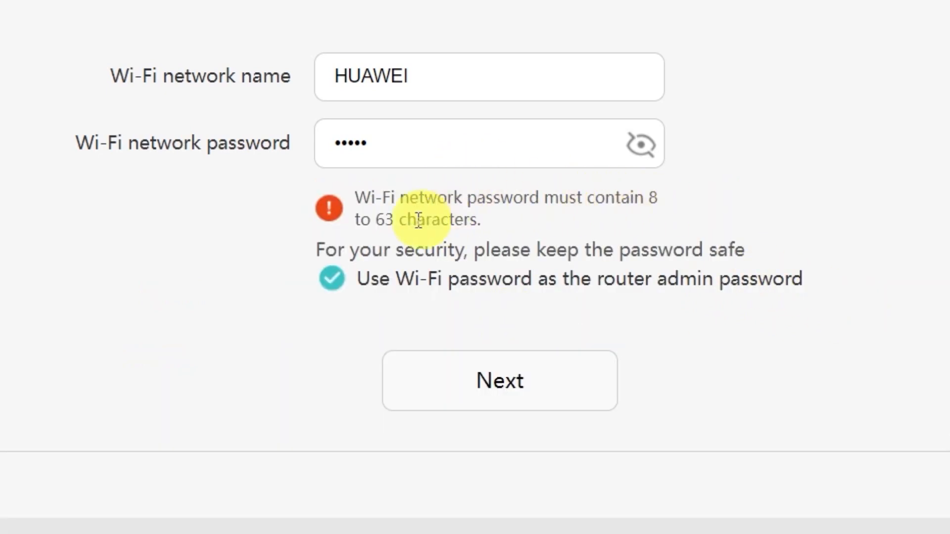
left_click(503, 146)
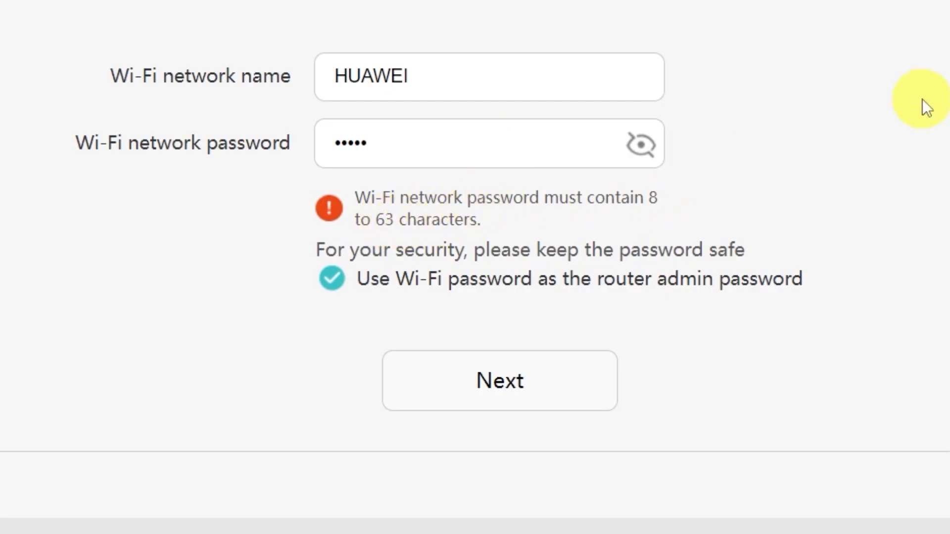
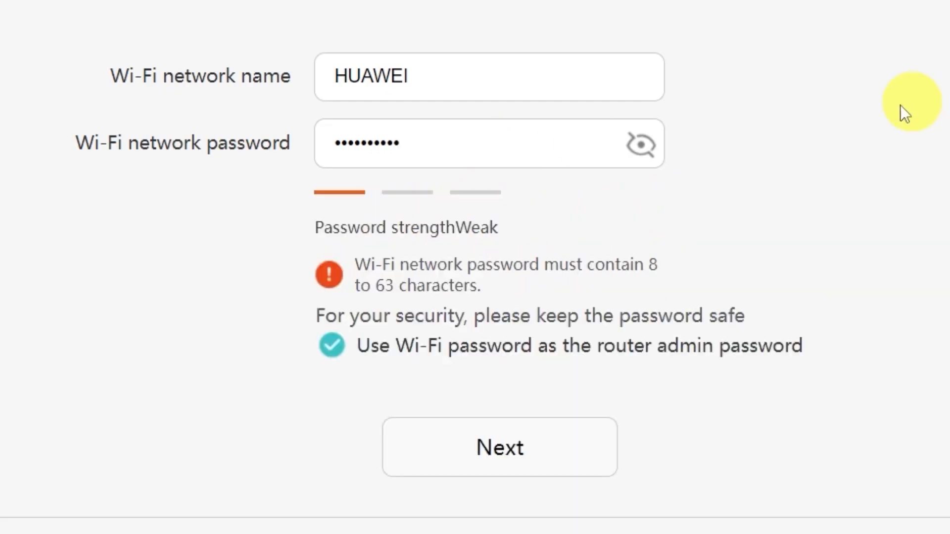
left_click(513, 446)
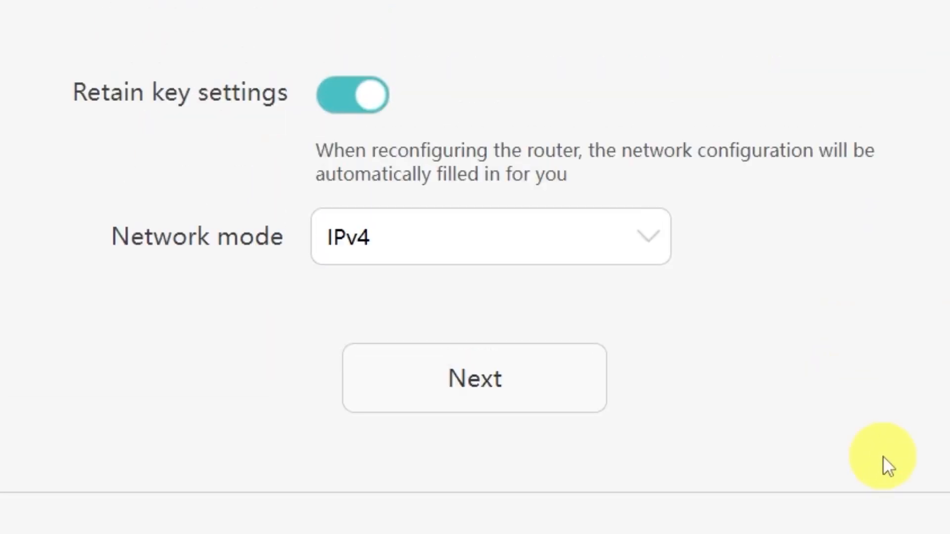
Keep IPv4 as the network mode and finish past the Configuration complete page
left_click(642, 240)
left_click(641, 242)
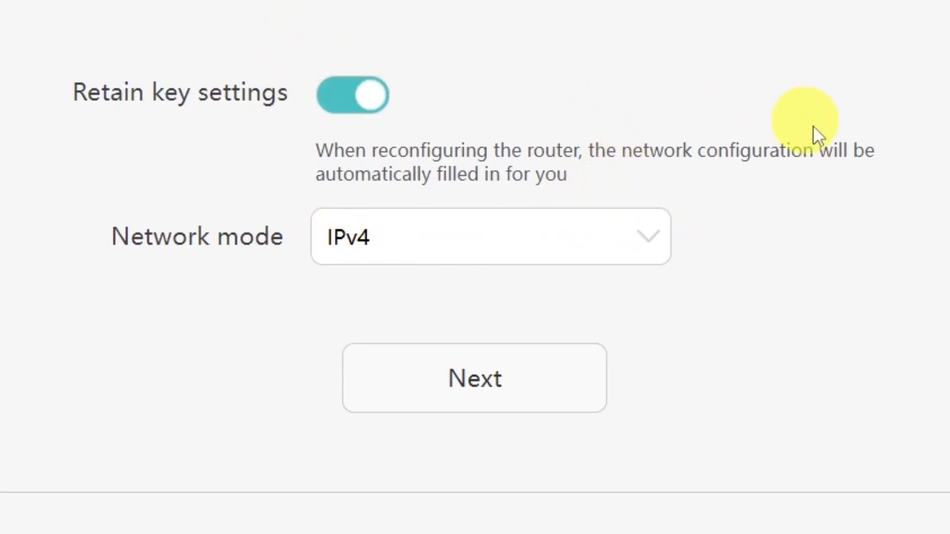
left_click(503, 391)
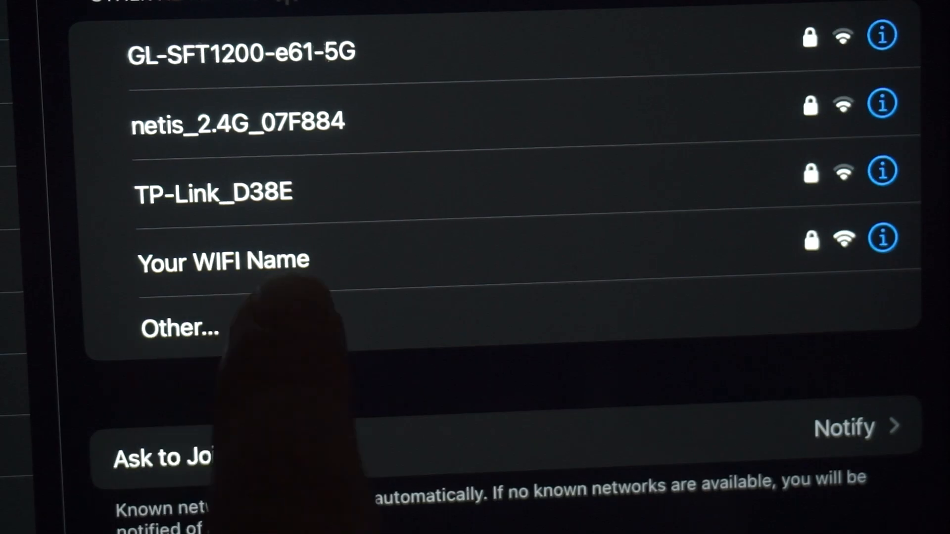
left_click(297, 259)
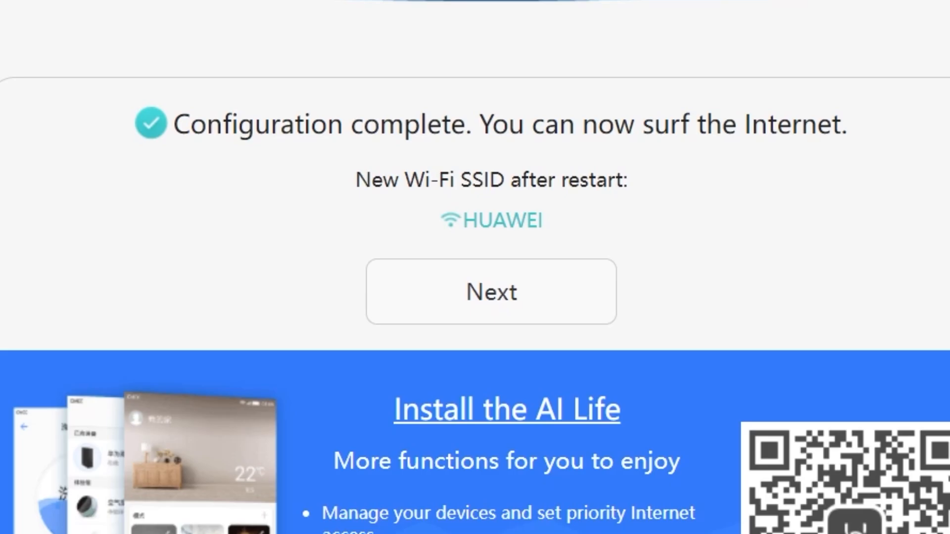
left_click(477, 293)
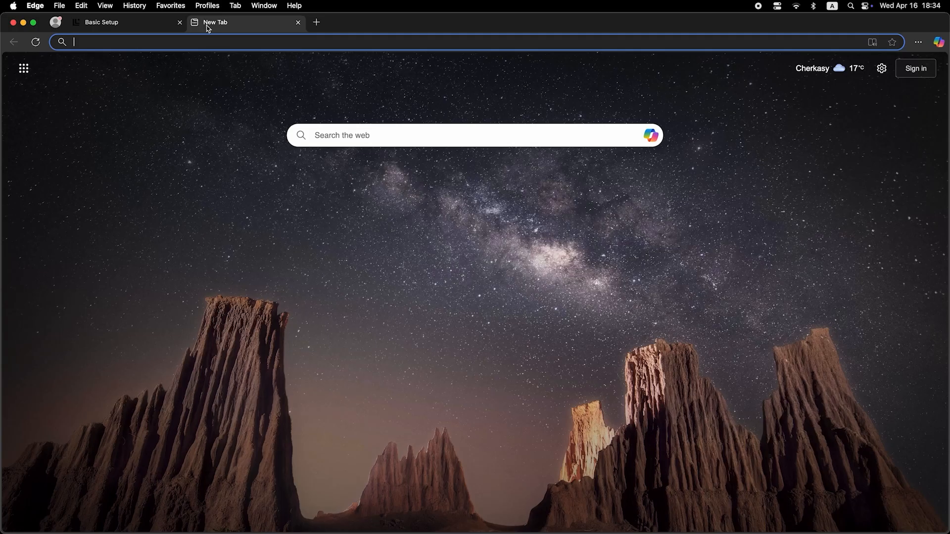
Search 'dfdfdfdf' in a new Edge tab to test internet access
left_click(217, 42)
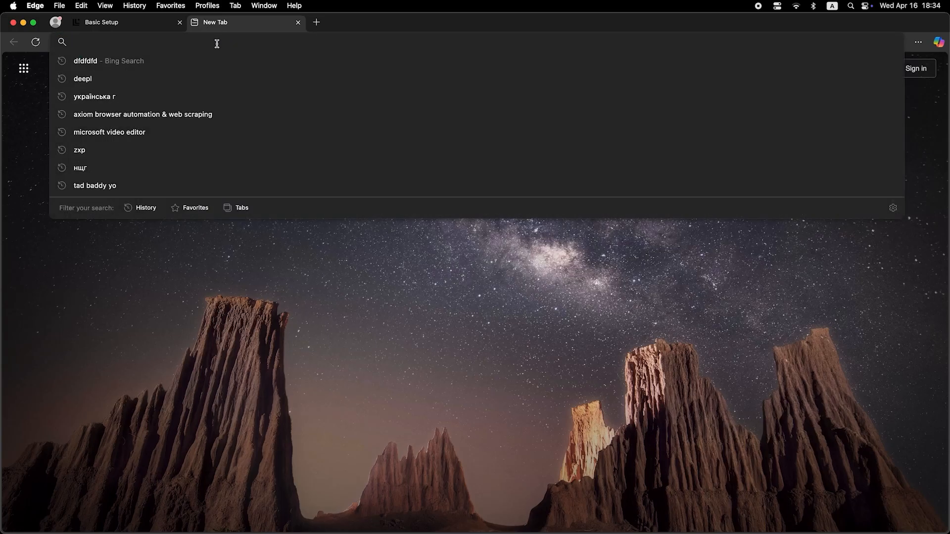
type("dfdfdfdf")
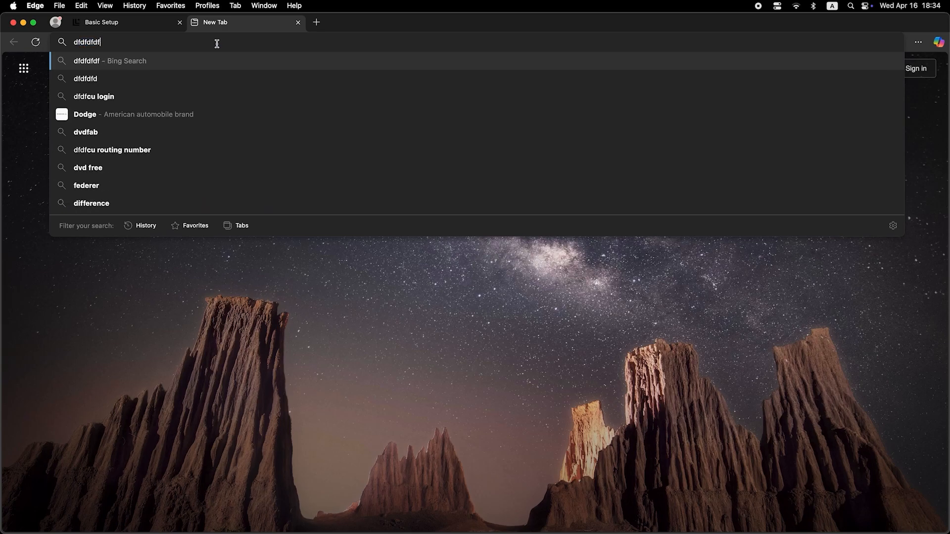
key("Return")
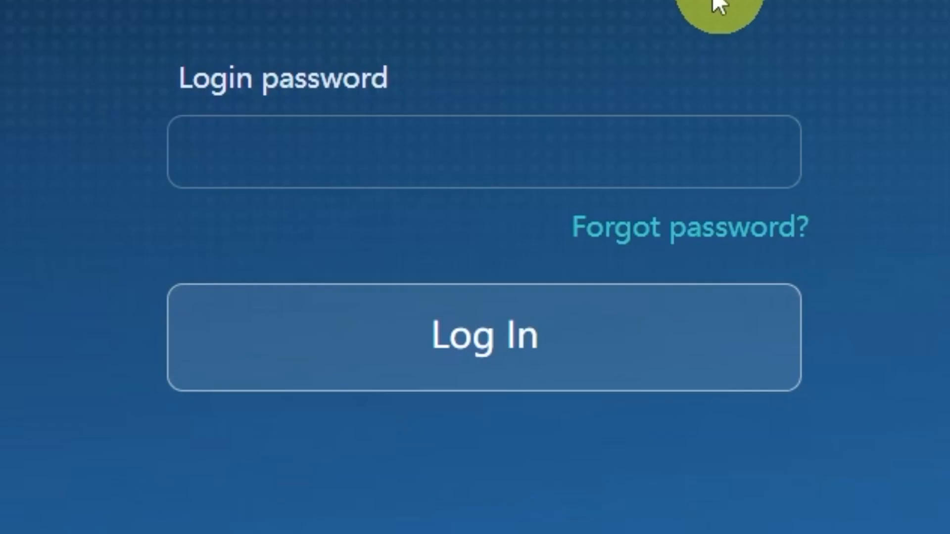
Log back in and save MAC clone as PC MAC address under Connect to Internet
left_click(637, 163)
type("**********")
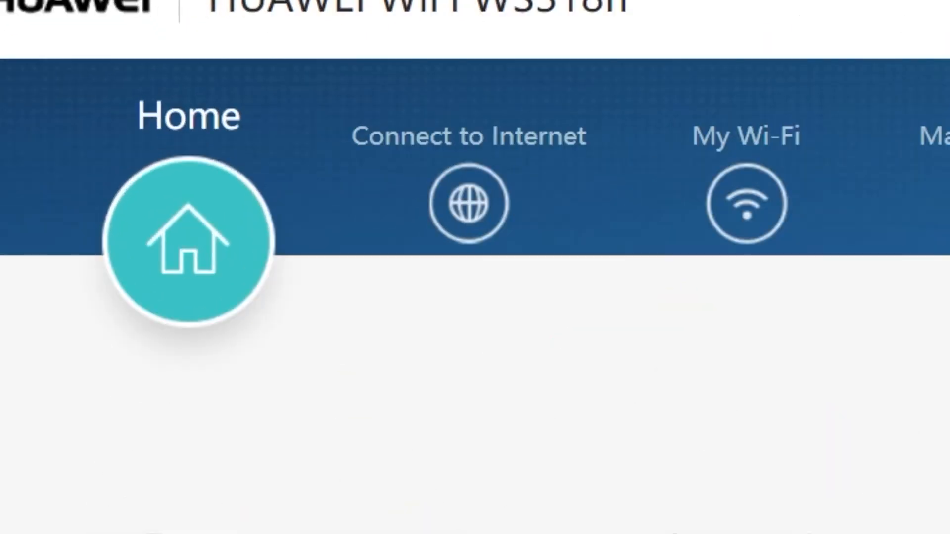
left_click(475, 221)
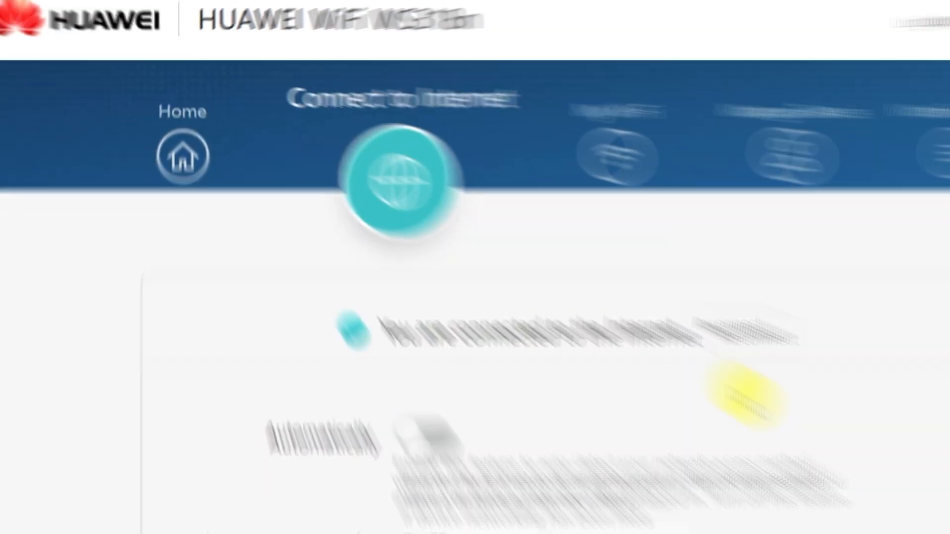
scroll(644, 346, "down", 5)
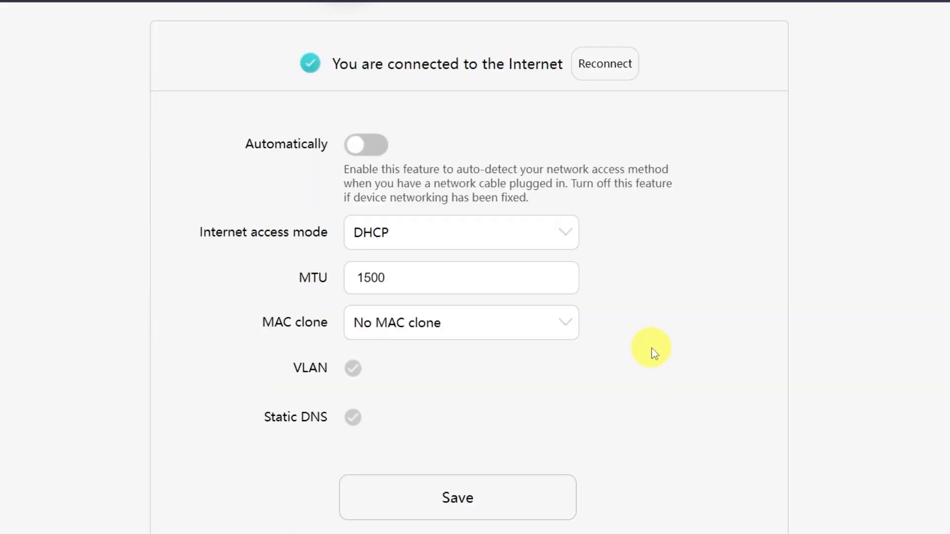
left_click(610, 190)
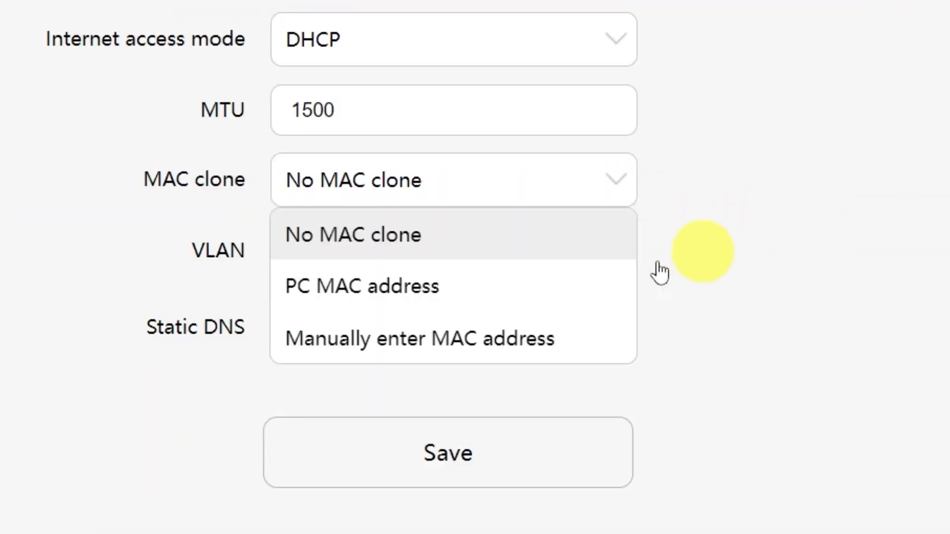
left_click(459, 304)
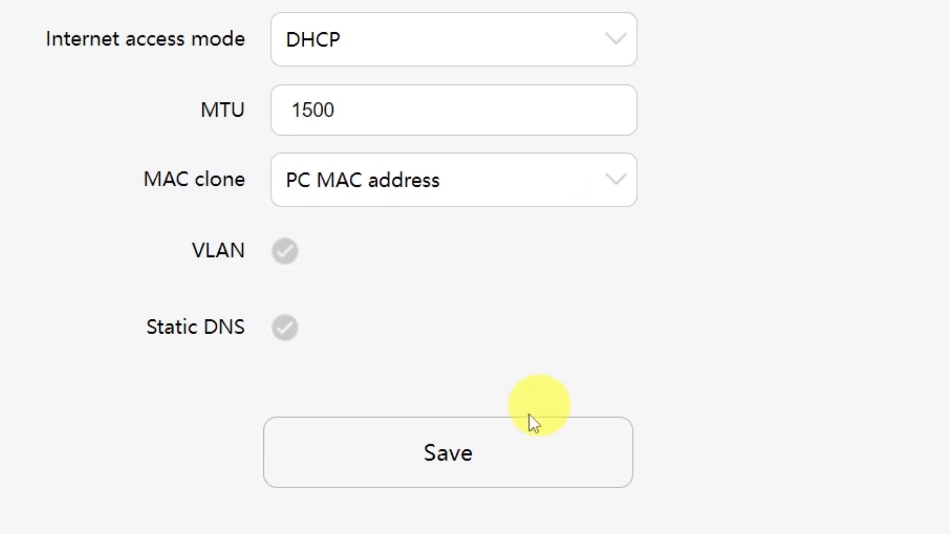
left_click(481, 469)
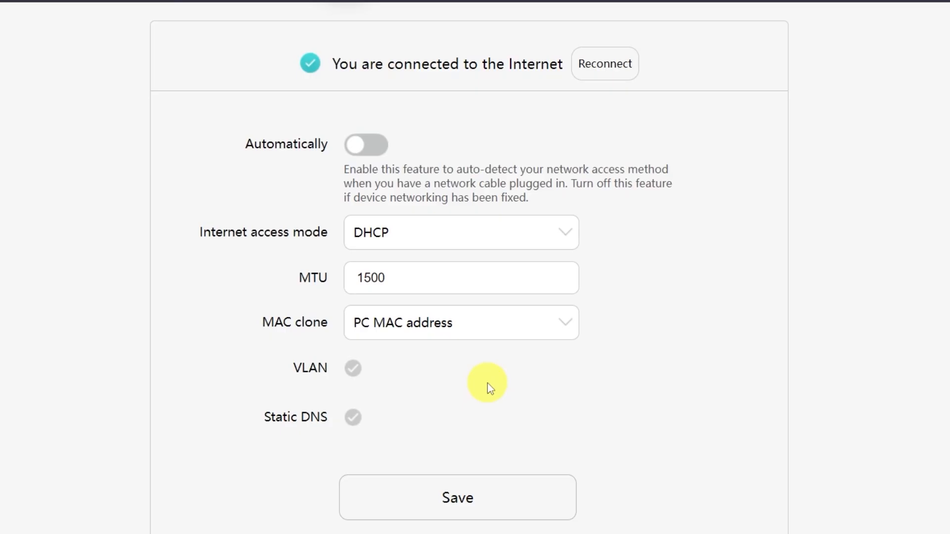
scroll(488, 383, "up", 5)
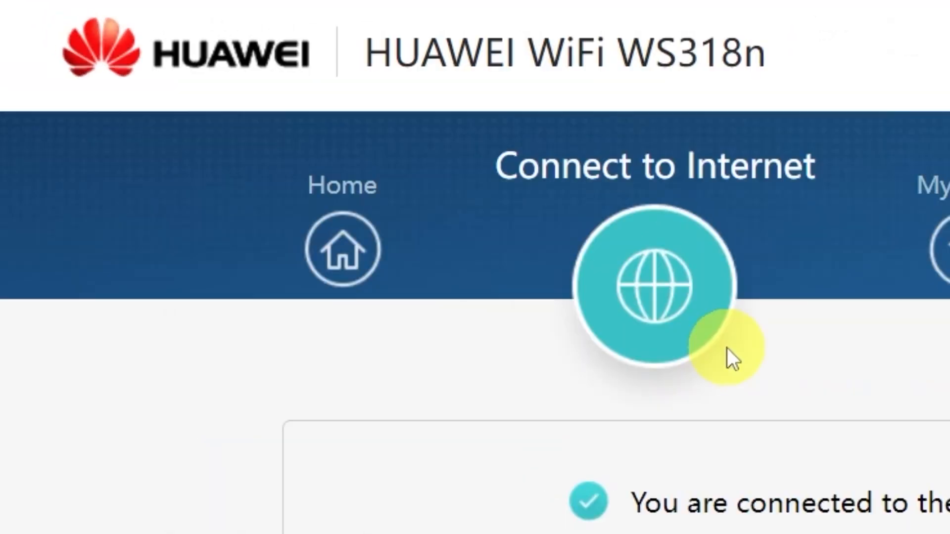
Restart the router from the Home page, then type 'dfdfdfd' in Edge to test browsing
left_click(365, 259)
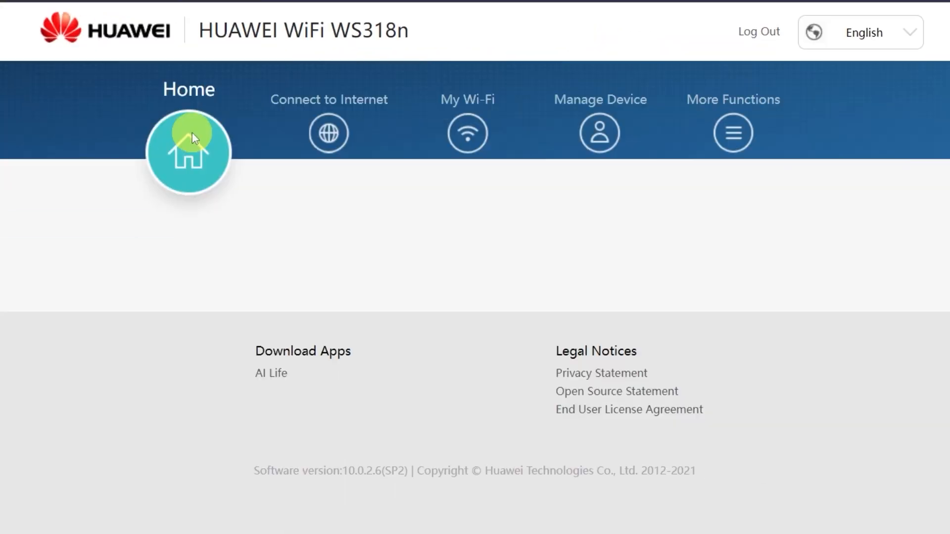
scroll(204, 301, "down", 2)
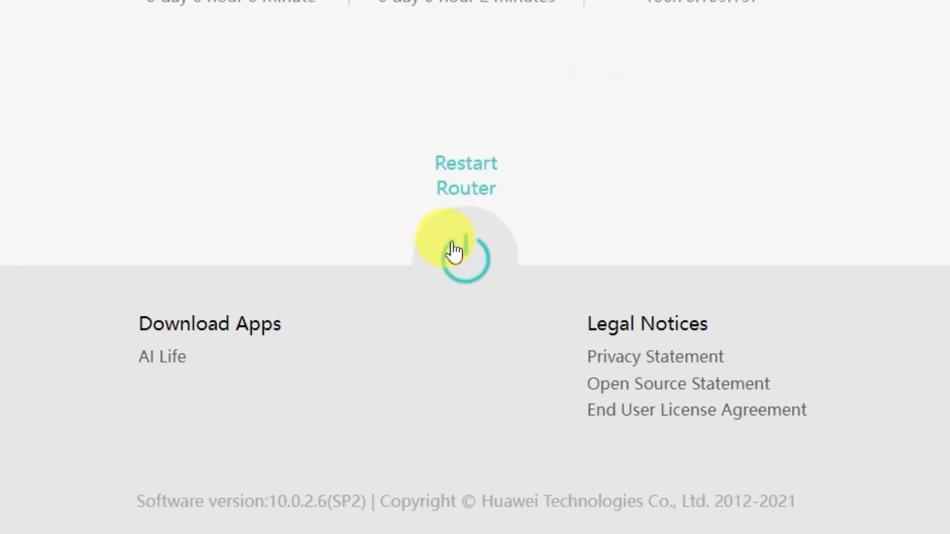
left_click(453, 252)
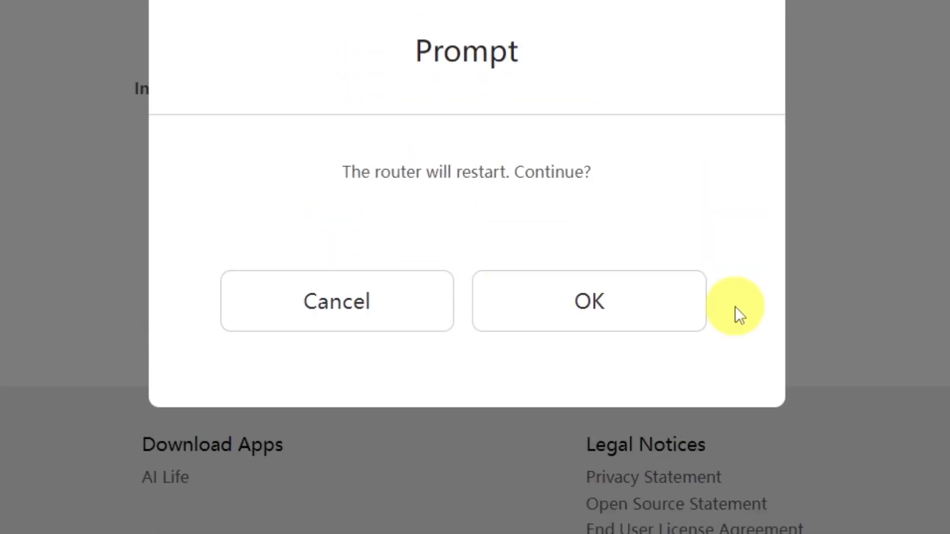
left_click(663, 313)
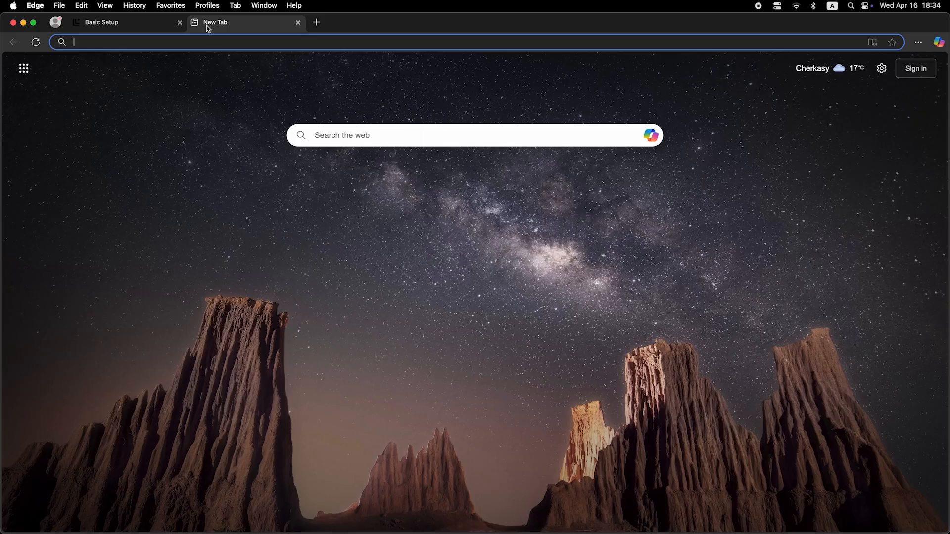
left_click(217, 44)
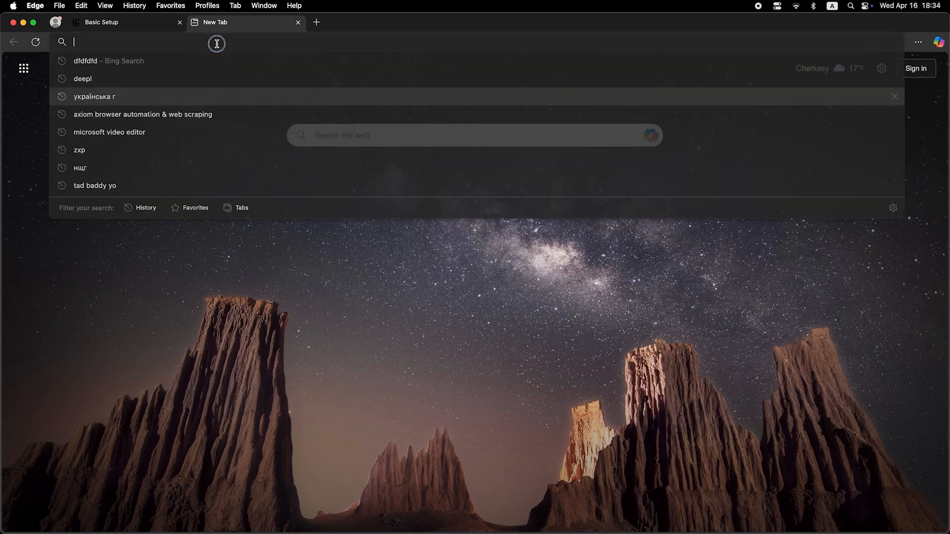
type("dfdfdfd")
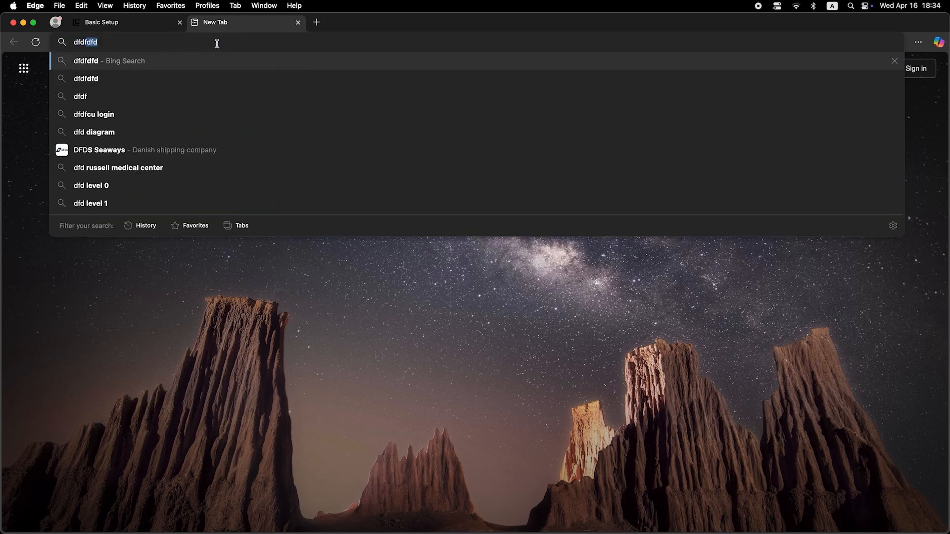